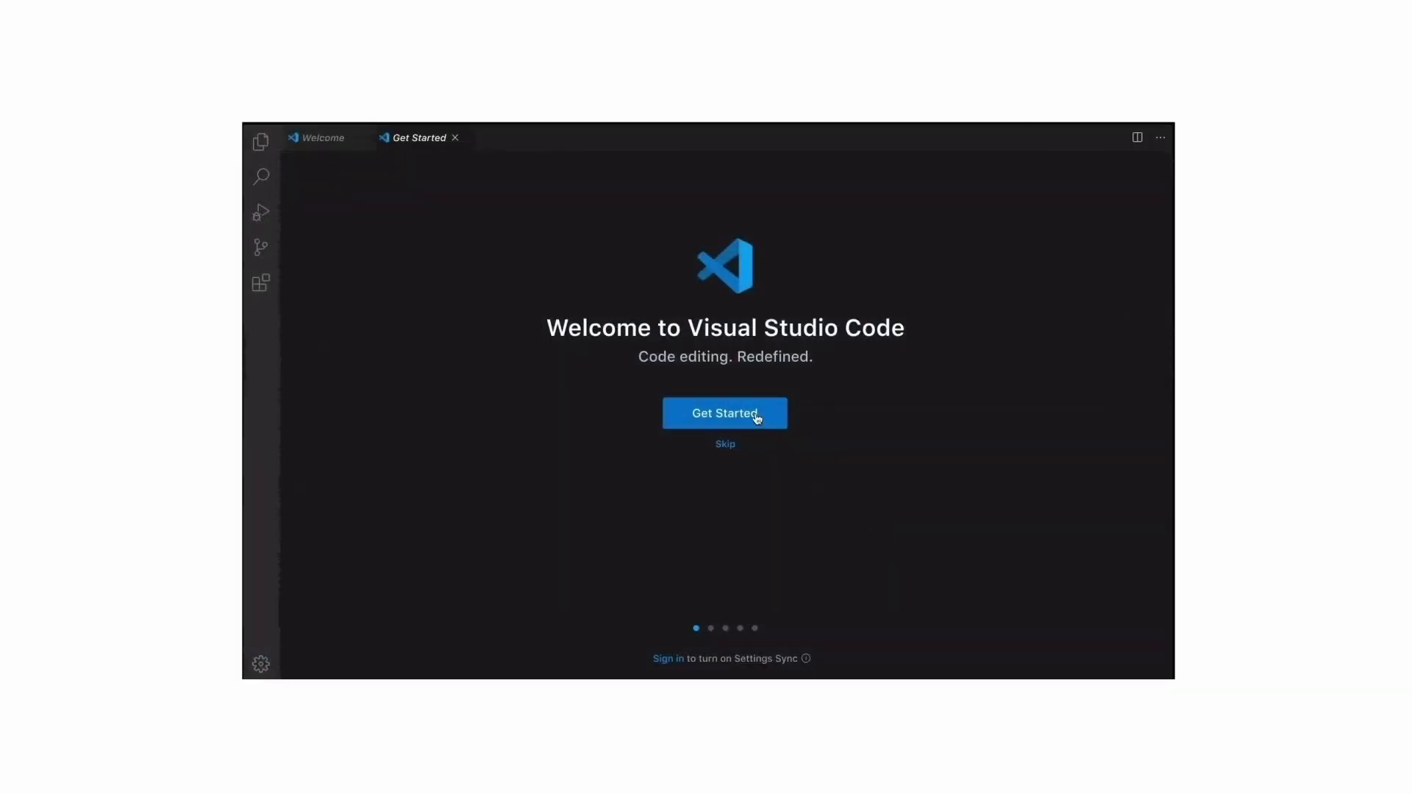
Keep the Dark theme and step through the Get Started tour to the Welcome tab
left_click(756, 413)
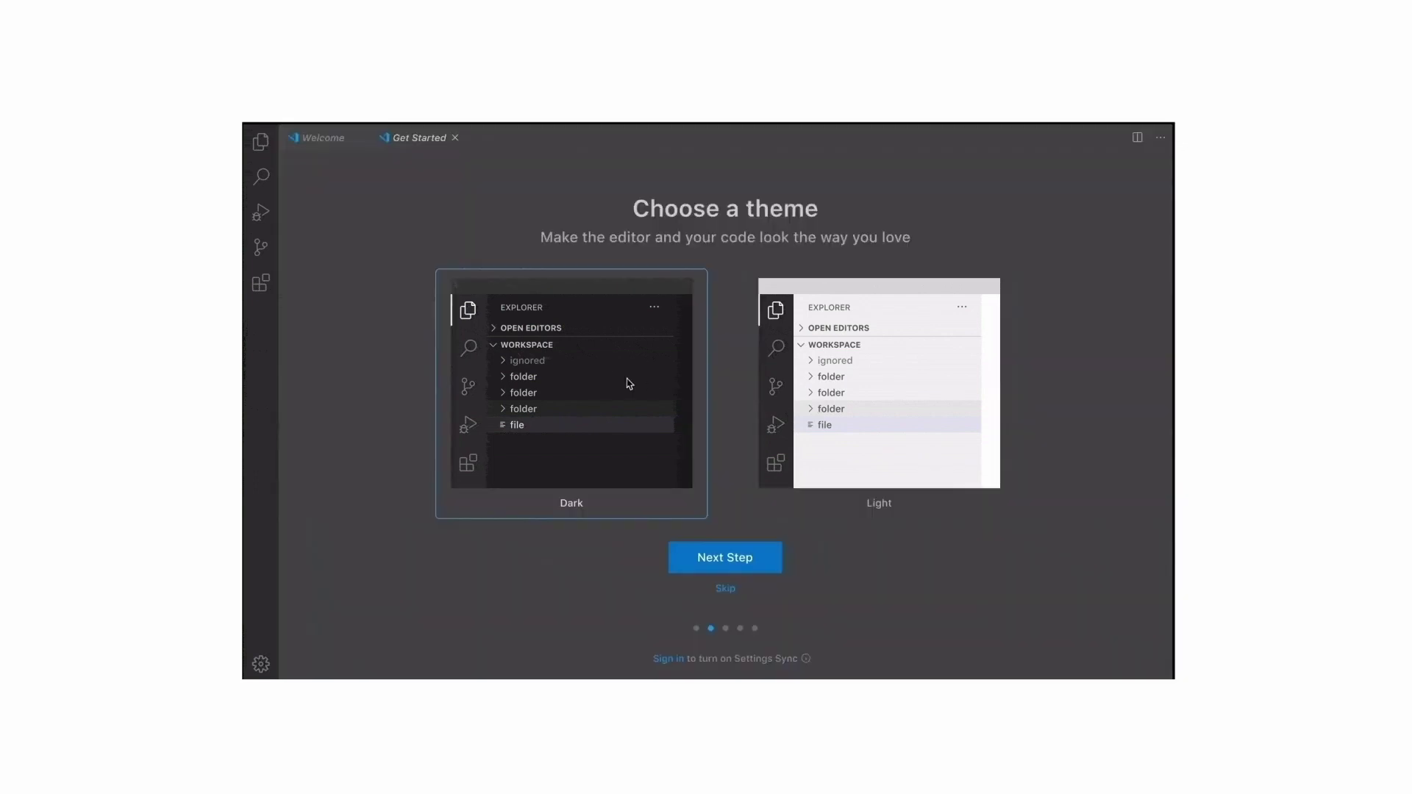
left_click(724, 556)
left_click(724, 518)
left_click(728, 415)
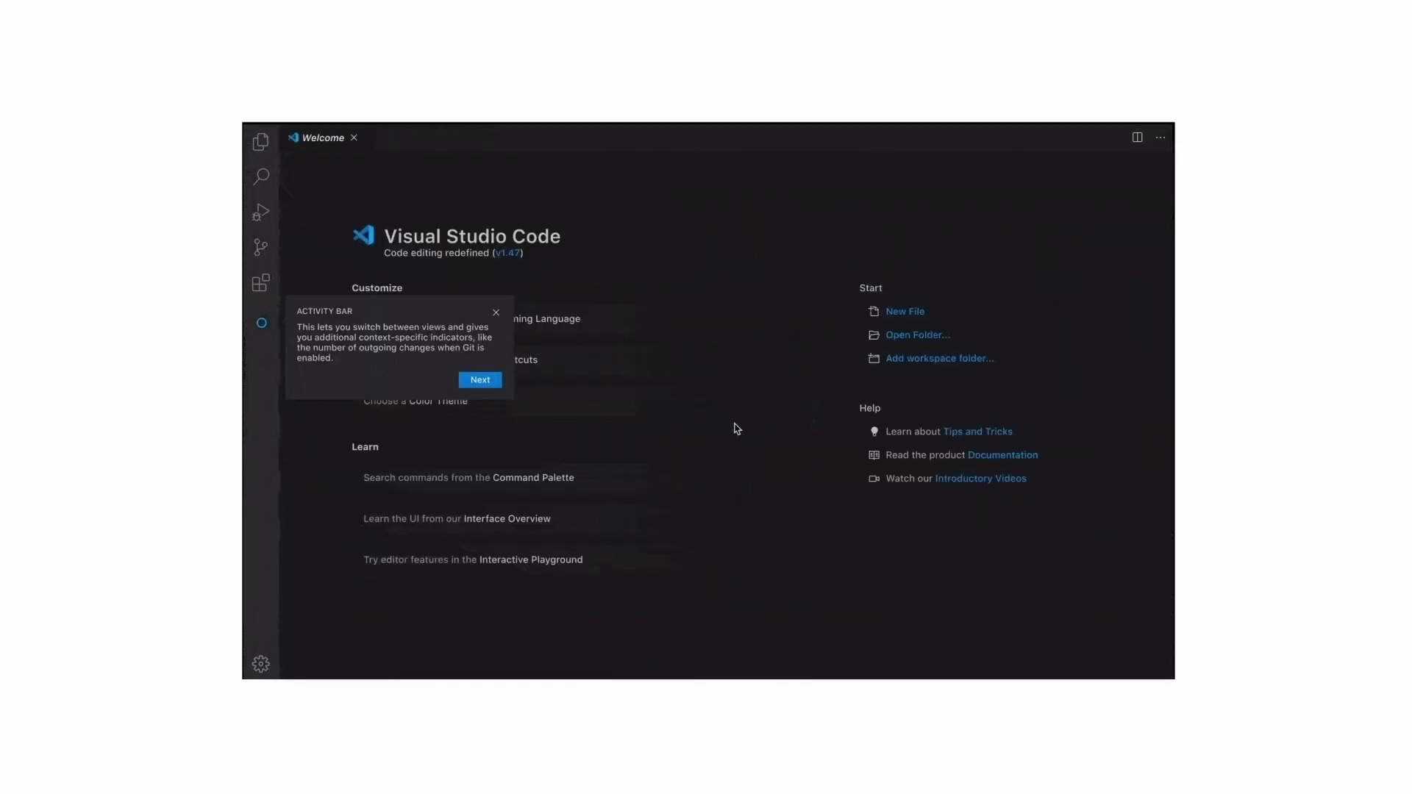